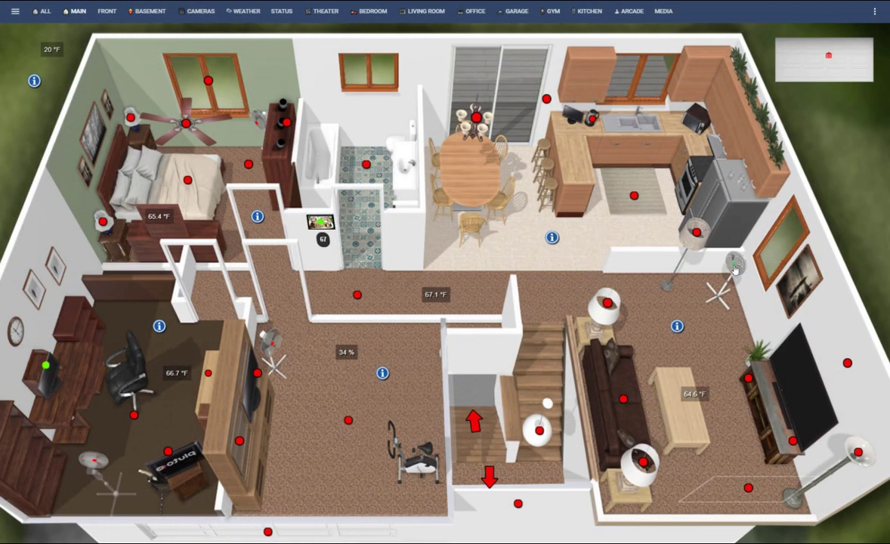
Step: Turn the office fan on and the living-room fan off on the MAIN floor plan
click(273, 346)
click(731, 264)
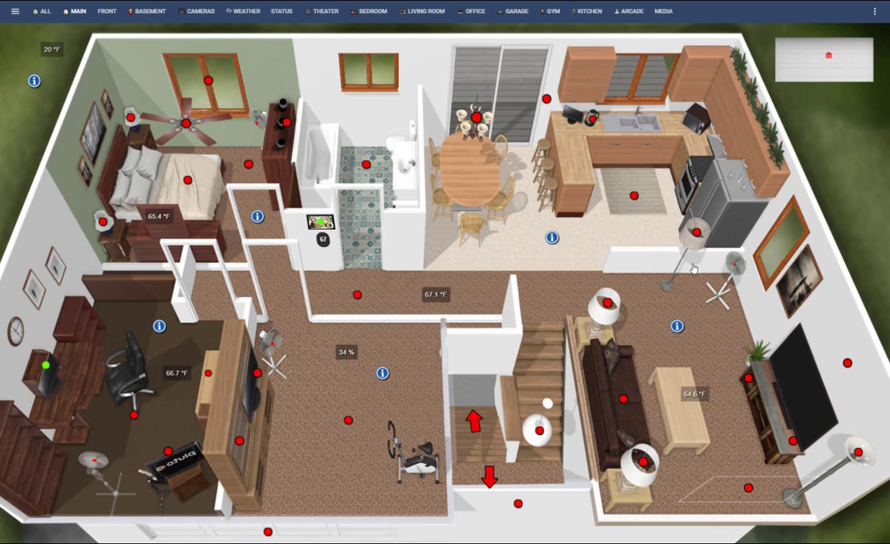
Step: Go to the FRONT view and check the Front Entry camera feed
click(489, 474)
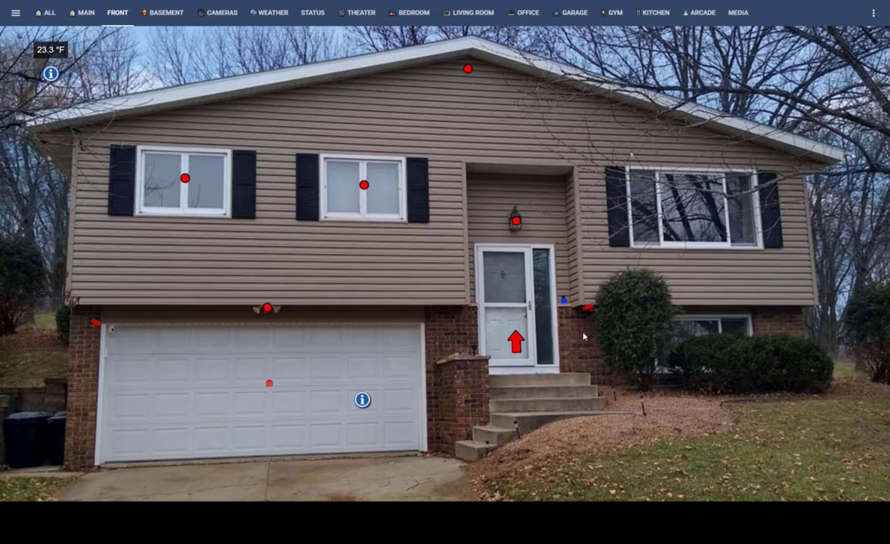
click(590, 309)
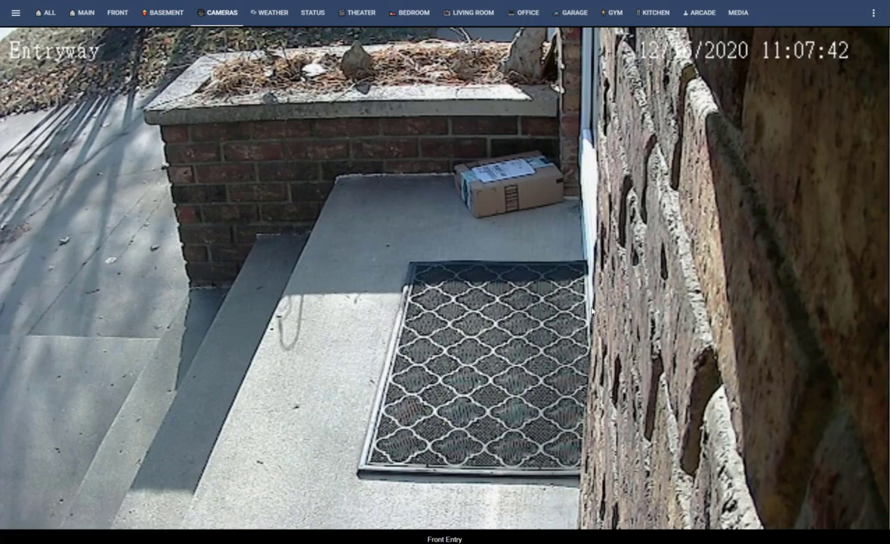
click(591, 310)
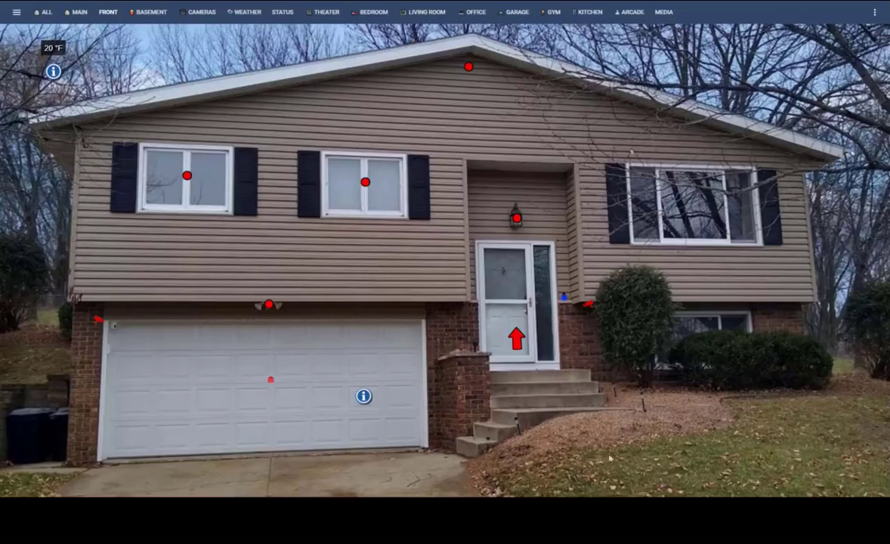
Step: Check the outdoor Dark Sky temperature (20 °F) history, then close its details
click(54, 49)
click(63, 57)
click(54, 73)
Step: Open the garage door from the FRONT picture and switch to the GARAGE view
click(270, 382)
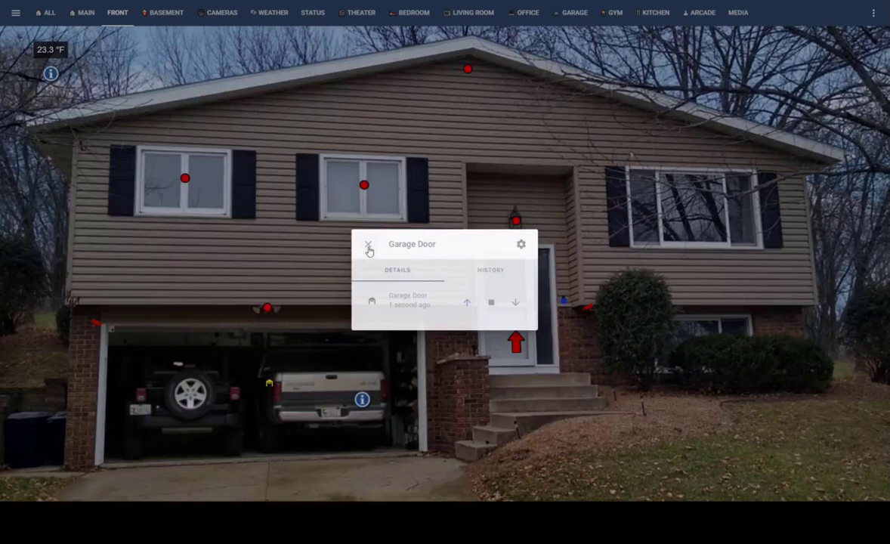
click(268, 208)
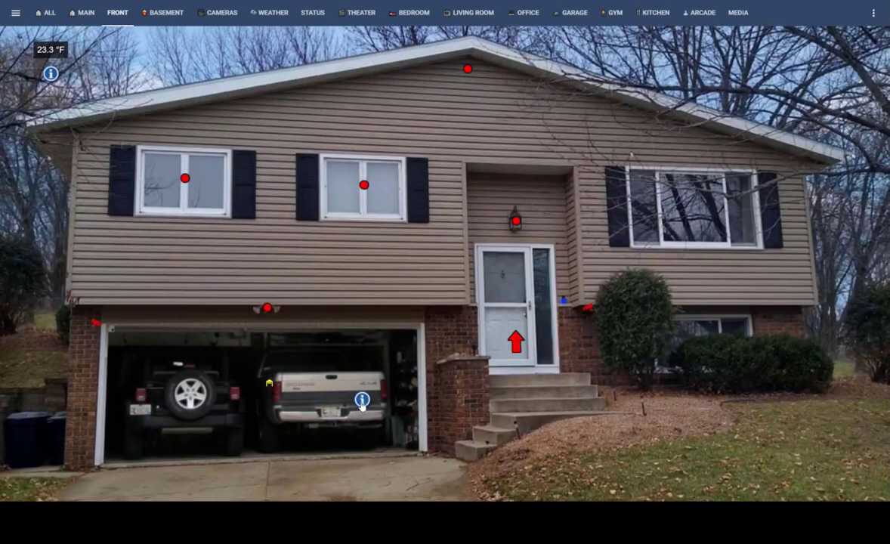
click(362, 402)
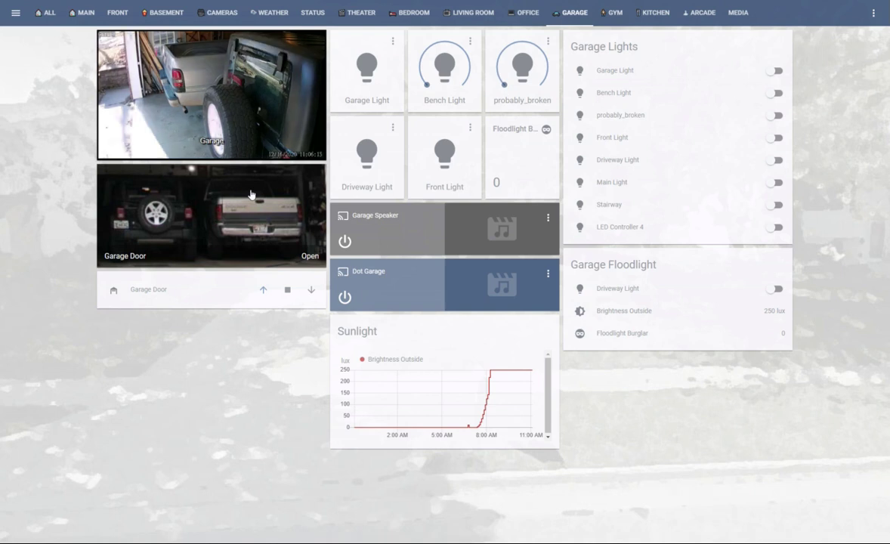
Step: Close the garage door and return to the MAIN floor plan
click(312, 291)
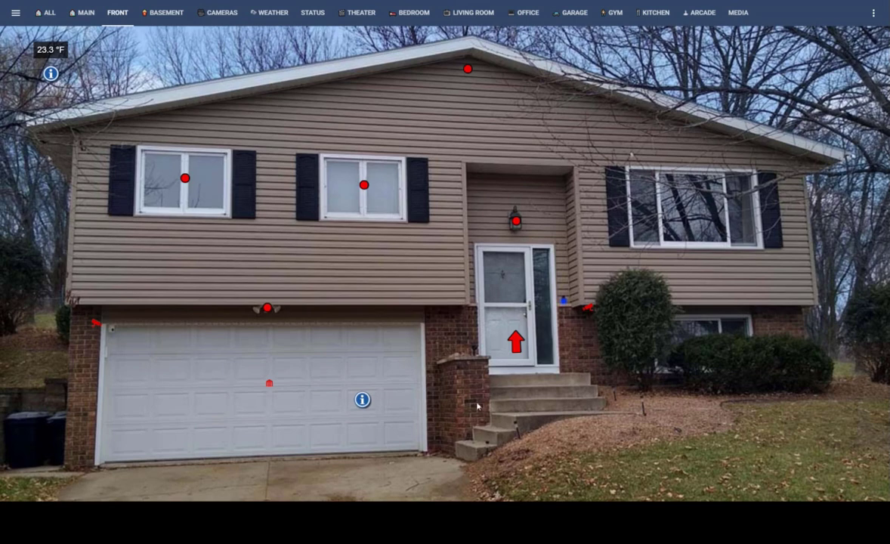
click(516, 342)
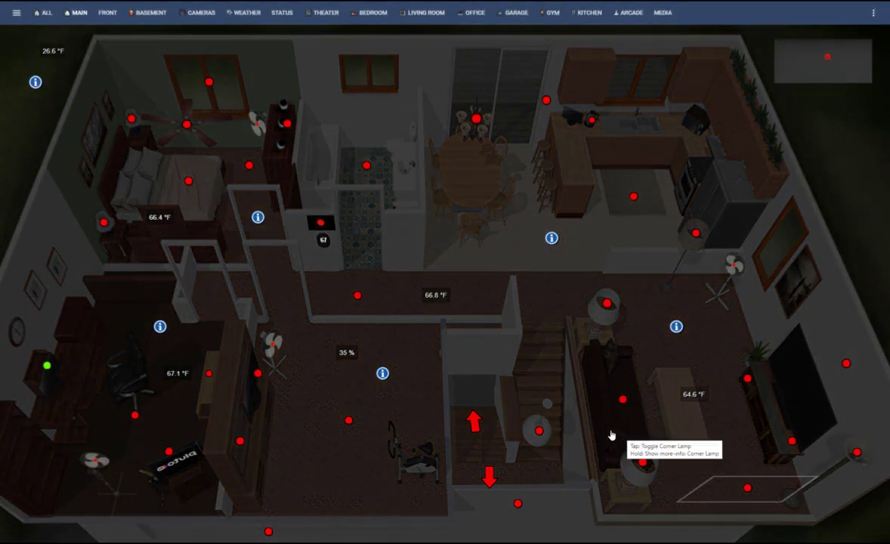
Step: Toggle the living-room lamp and kitchen light on and off, then turn the dining light on and show its details
click(607, 305)
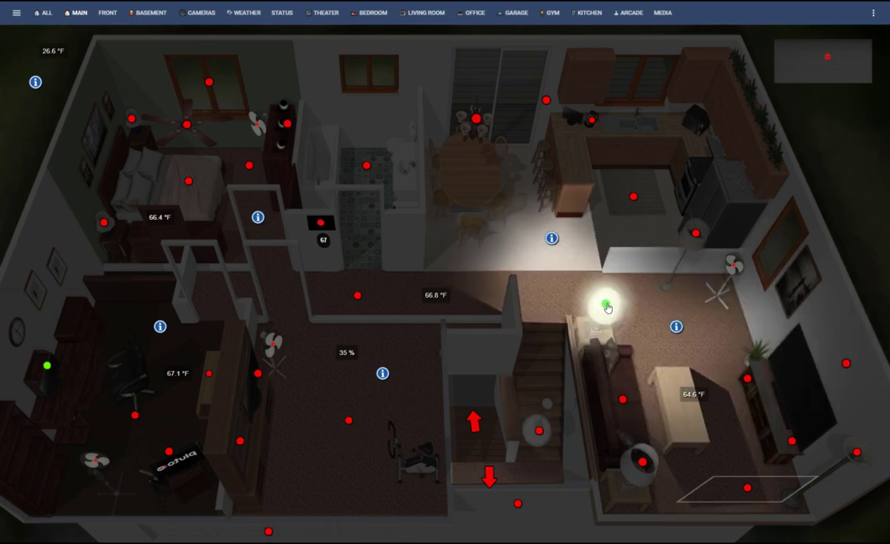
click(607, 306)
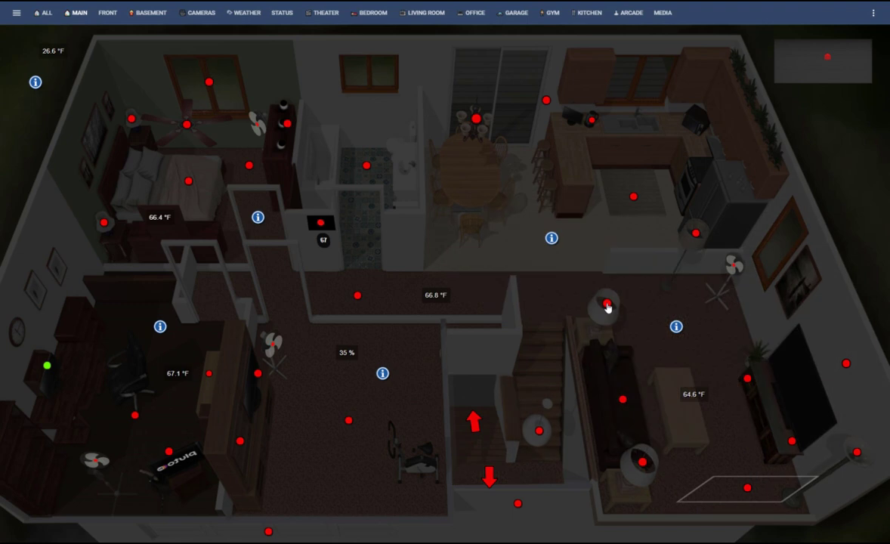
click(547, 101)
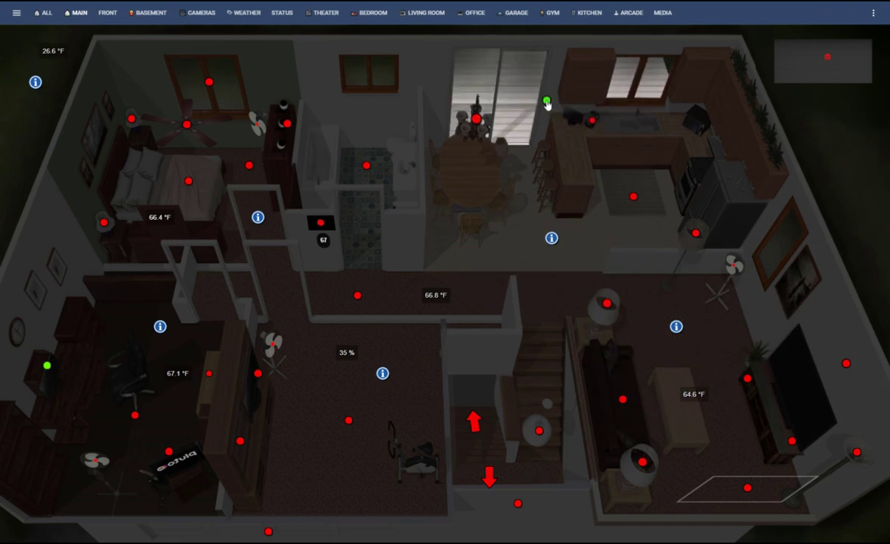
click(547, 103)
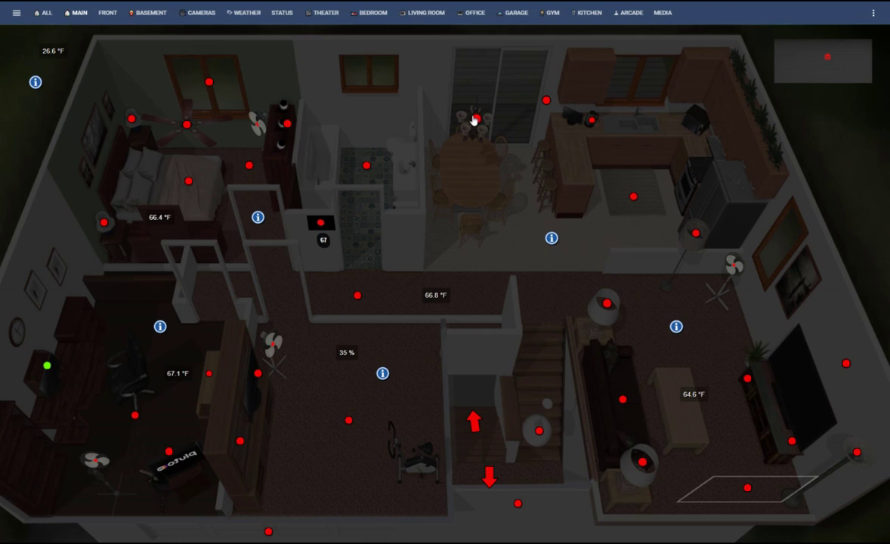
click(475, 119)
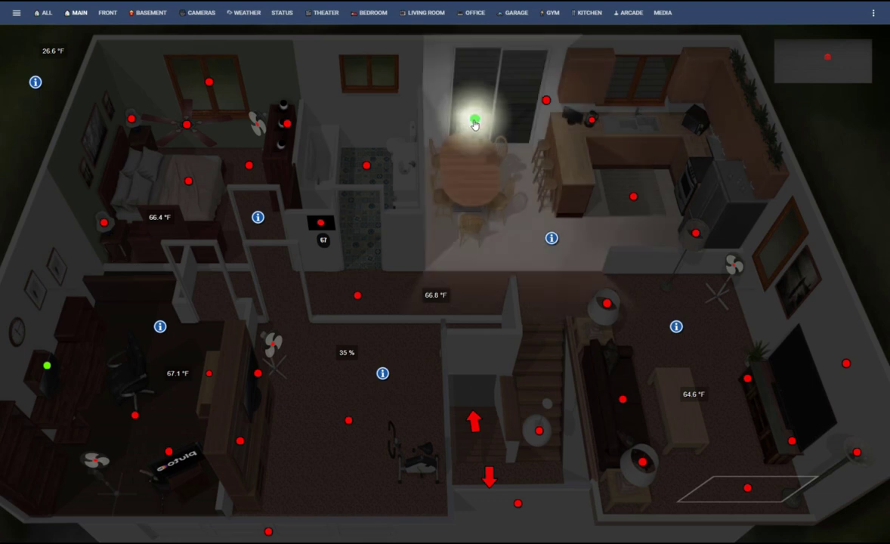
click(474, 122)
Step: Raise the Dining Room light to full brightness and close its details
drag(427, 305, 519, 308)
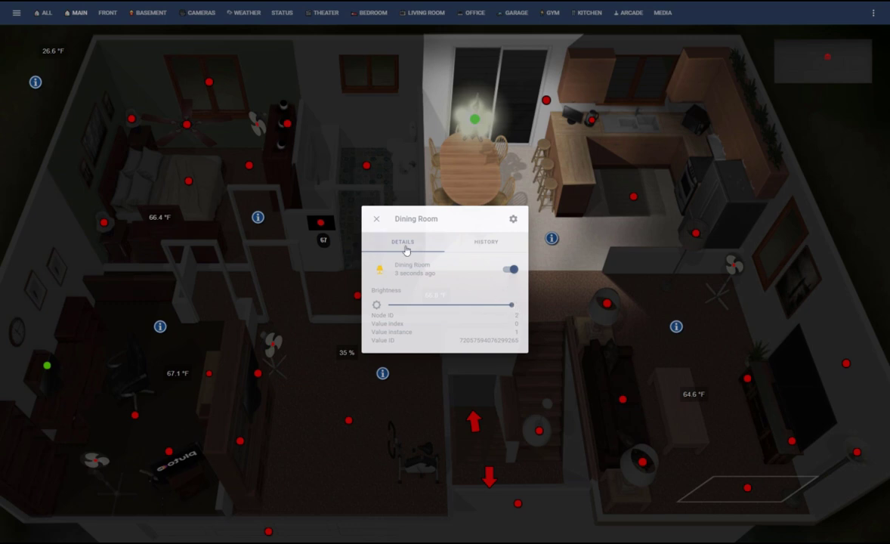
click(377, 219)
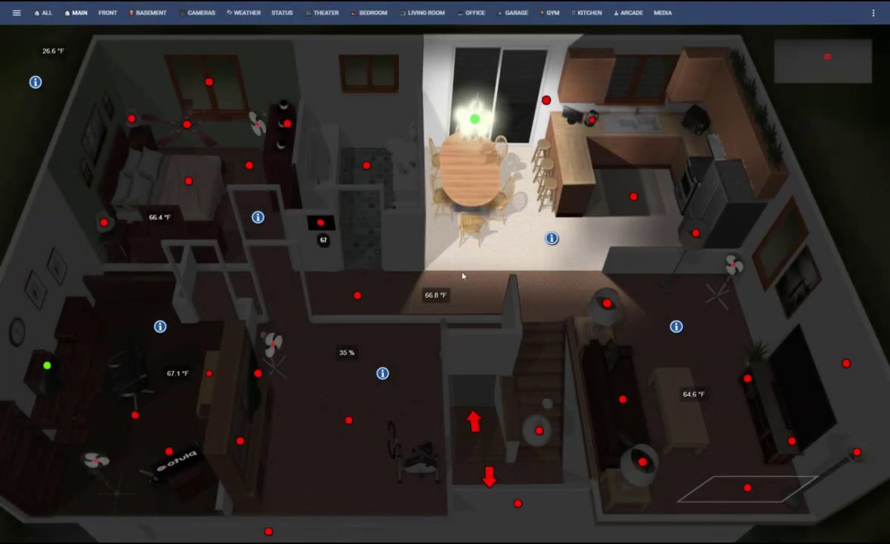
Step: Turn the kitchen light on, leaving the briefly toggled bathroom and hallway lights off
click(633, 198)
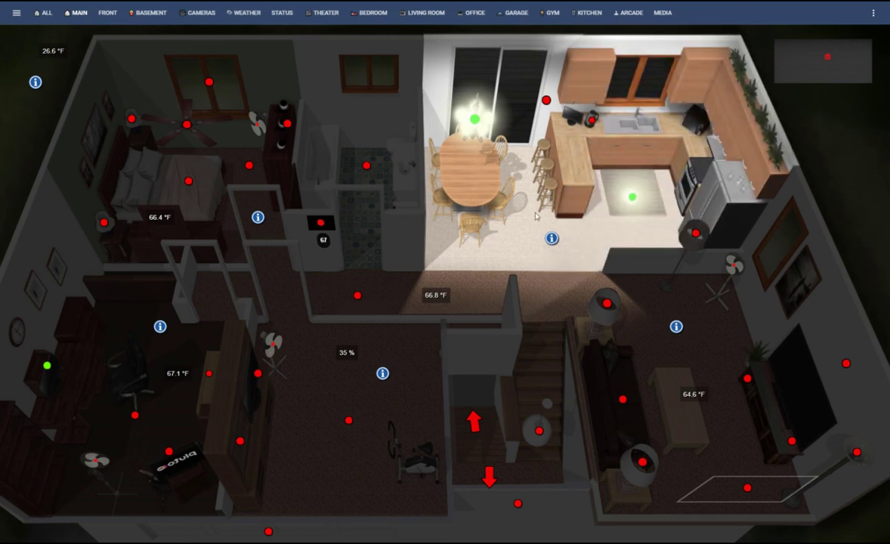
click(368, 166)
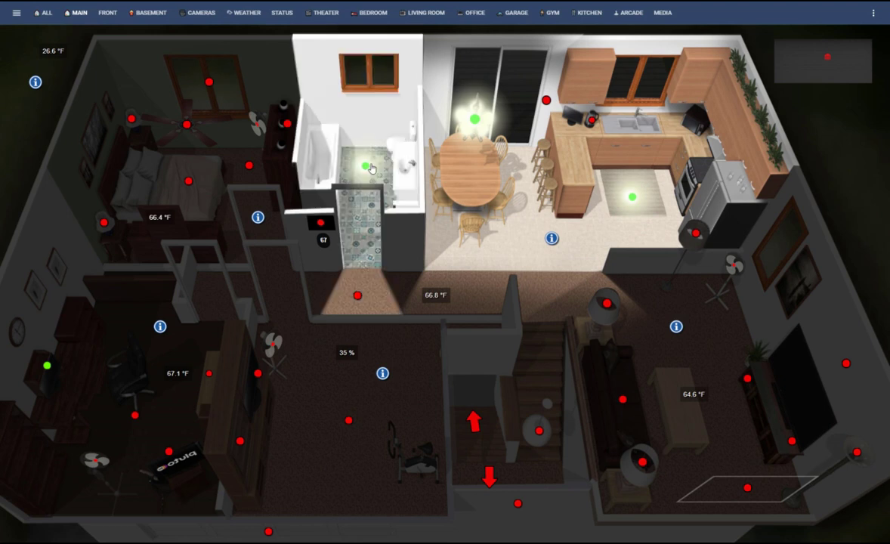
click(367, 165)
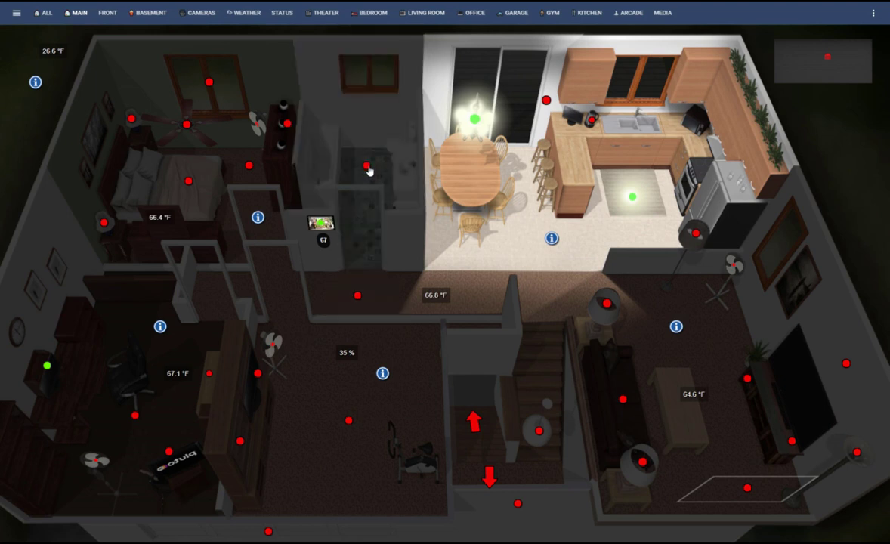
click(356, 296)
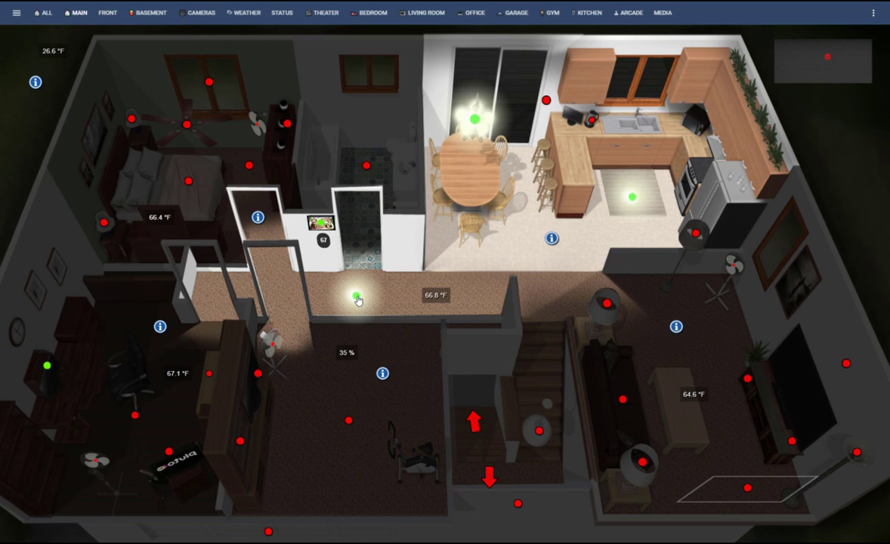
click(357, 296)
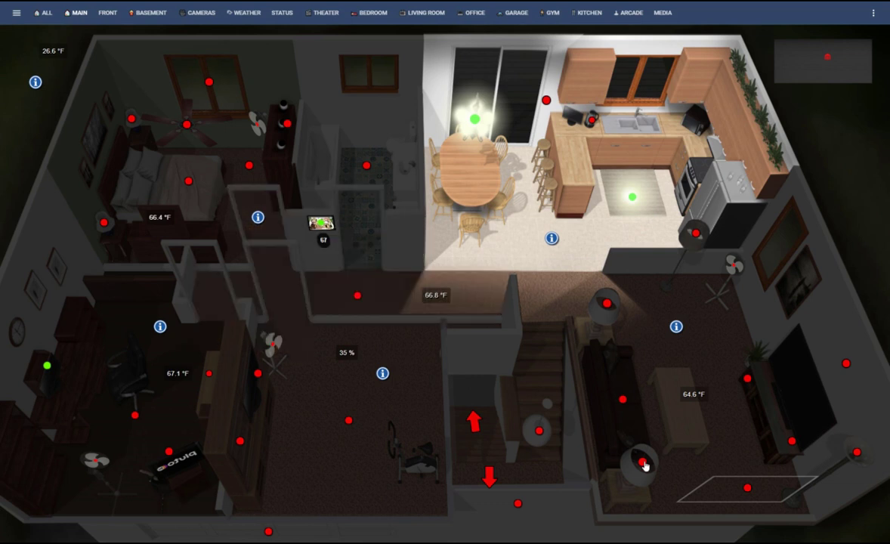
Step: Turn on the sofa lamp, corner floor lamp, other living-room lamp and kitchen floor lamp
click(642, 462)
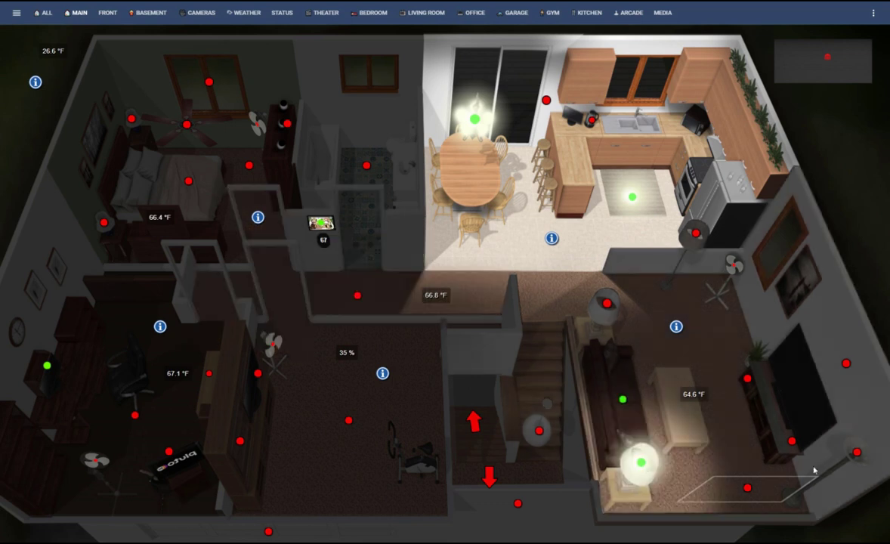
click(857, 453)
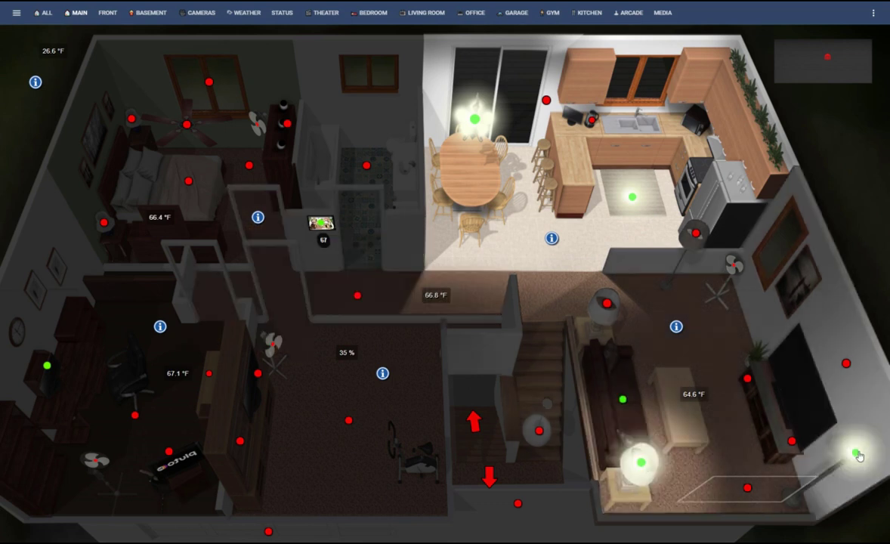
click(607, 303)
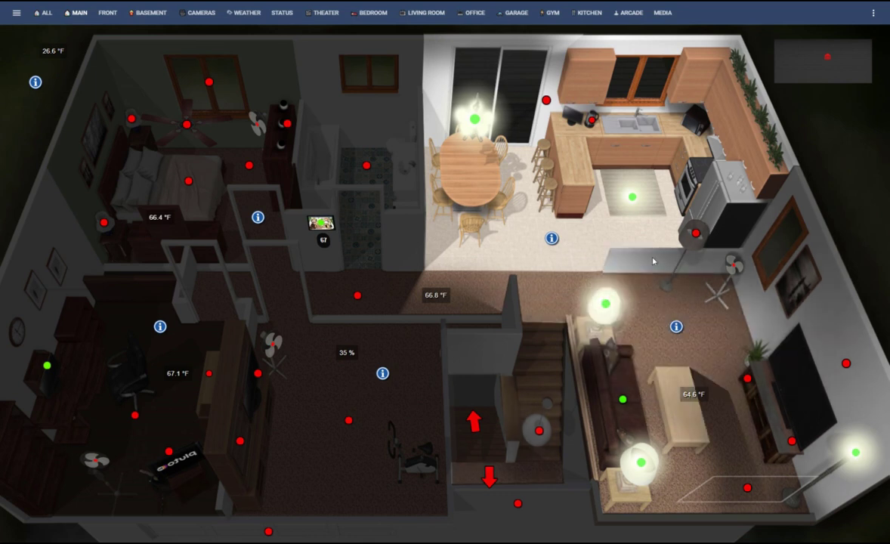
click(696, 235)
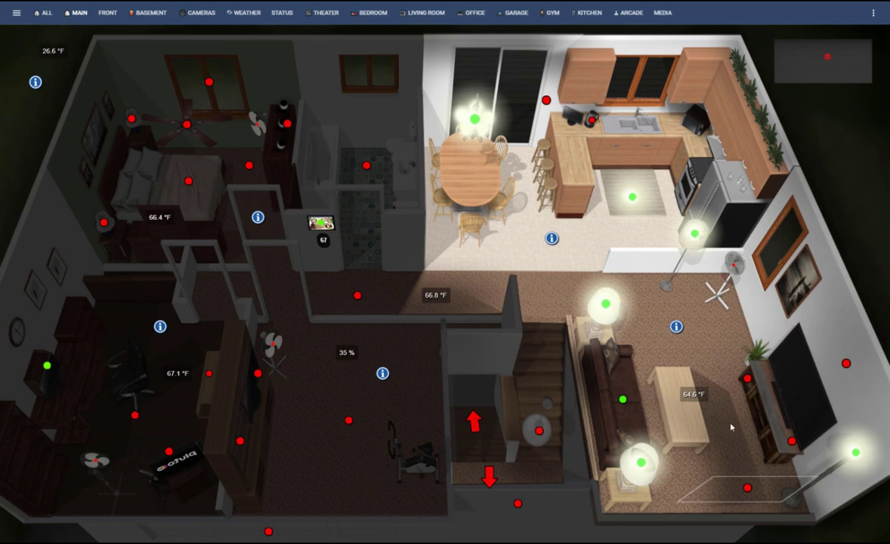
Step: Draw the Living Room Curtains shut and turn off the kitchen and dining-table lights
click(747, 490)
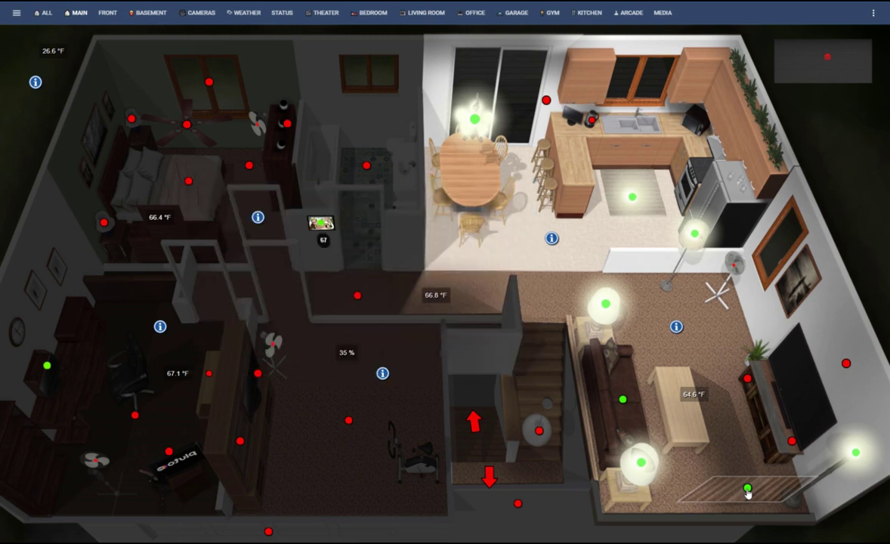
click(633, 197)
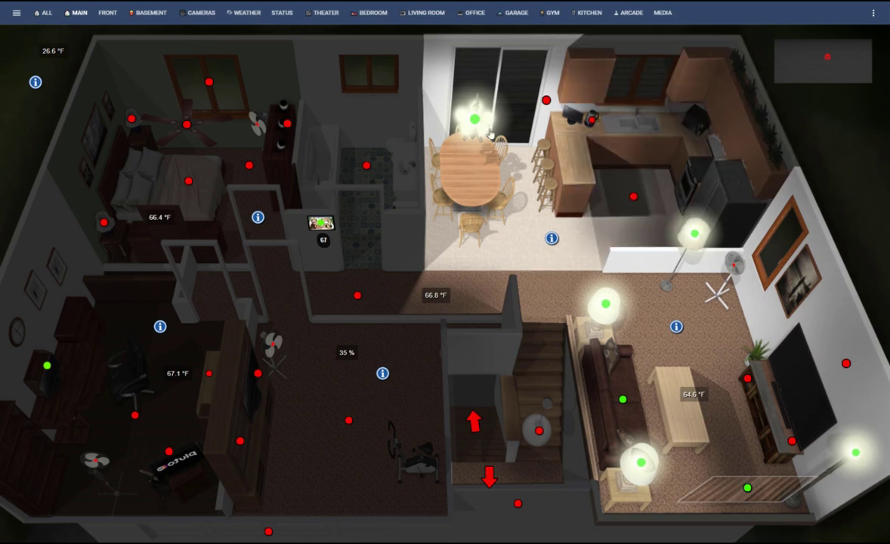
click(475, 118)
Step: Toggle the bed light and briefly run the bedroom ceiling fan, leaving the fan off
click(188, 183)
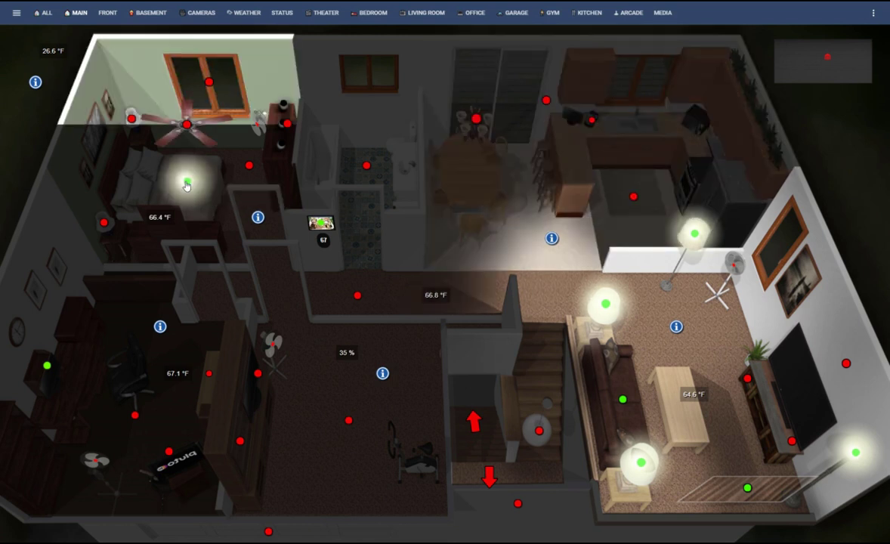
click(186, 126)
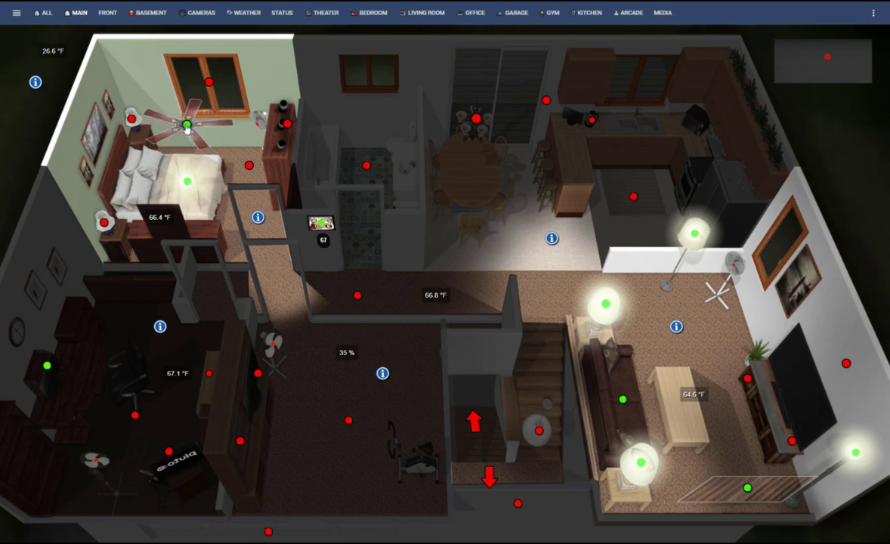
click(187, 125)
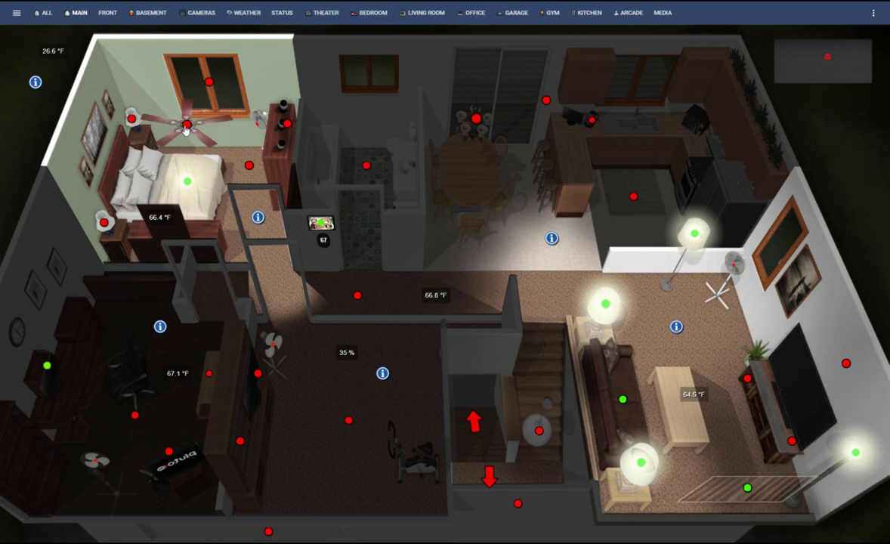
click(188, 182)
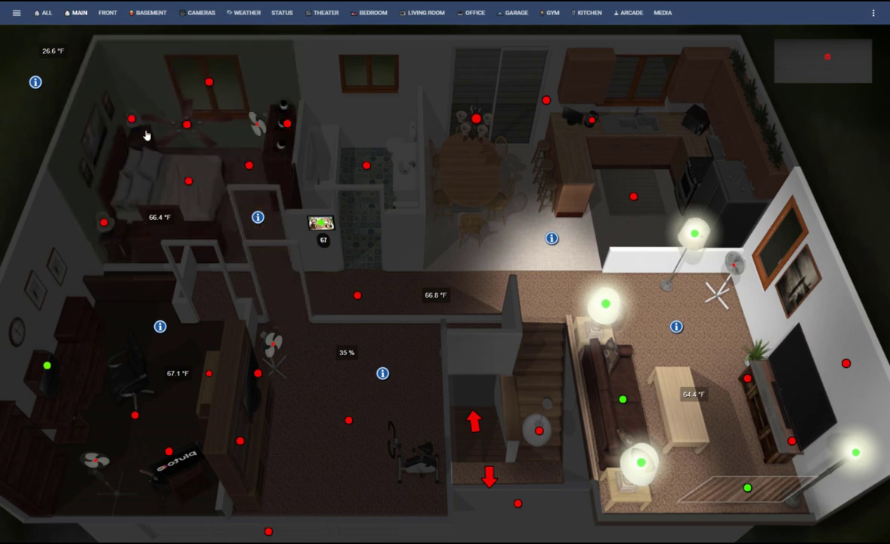
Step: Test both nightstand lamps, turn the bed light back on, and lower the bedroom window shade
click(132, 119)
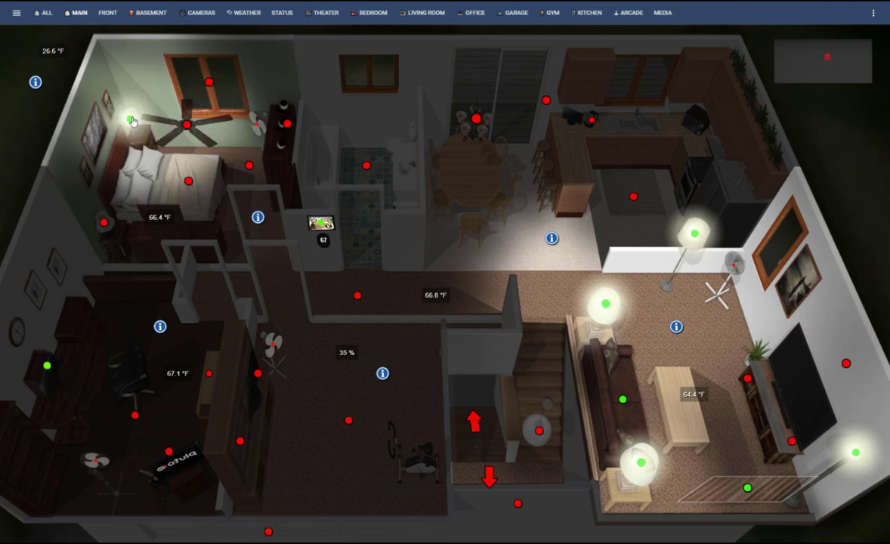
click(104, 224)
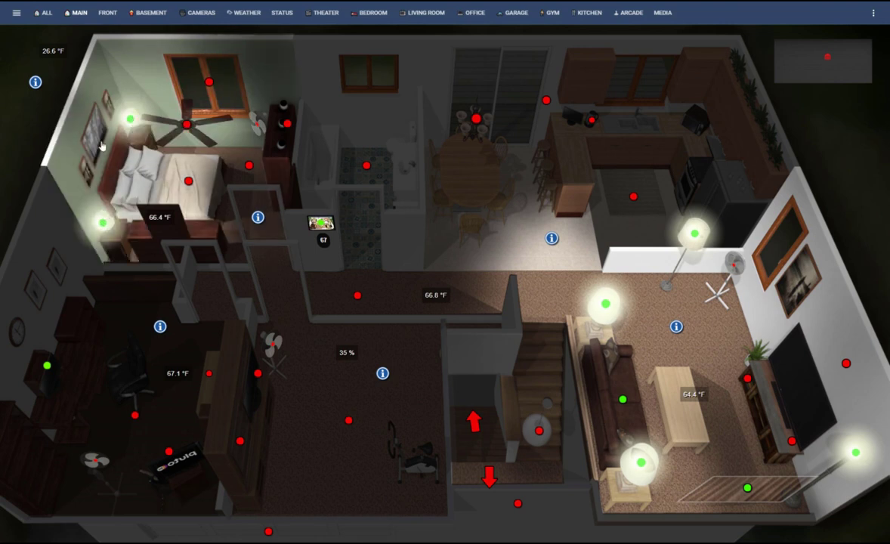
click(131, 118)
click(188, 182)
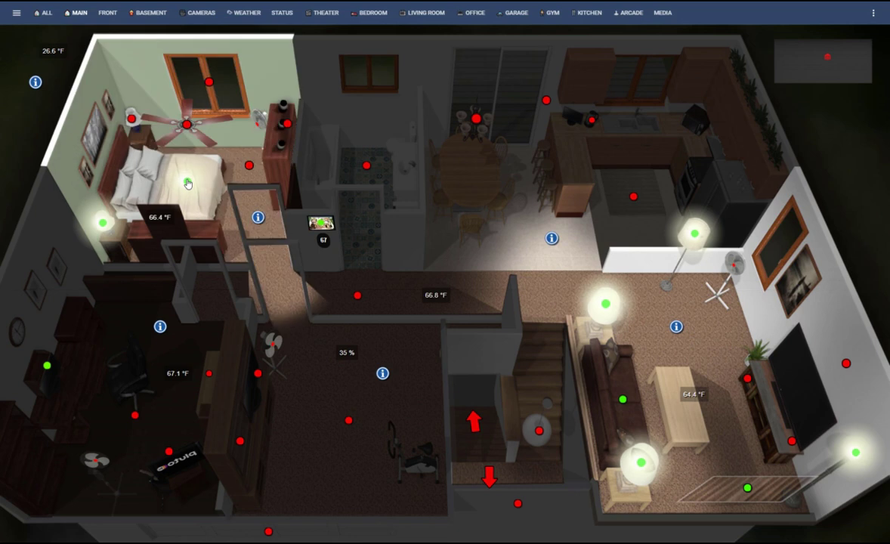
click(104, 222)
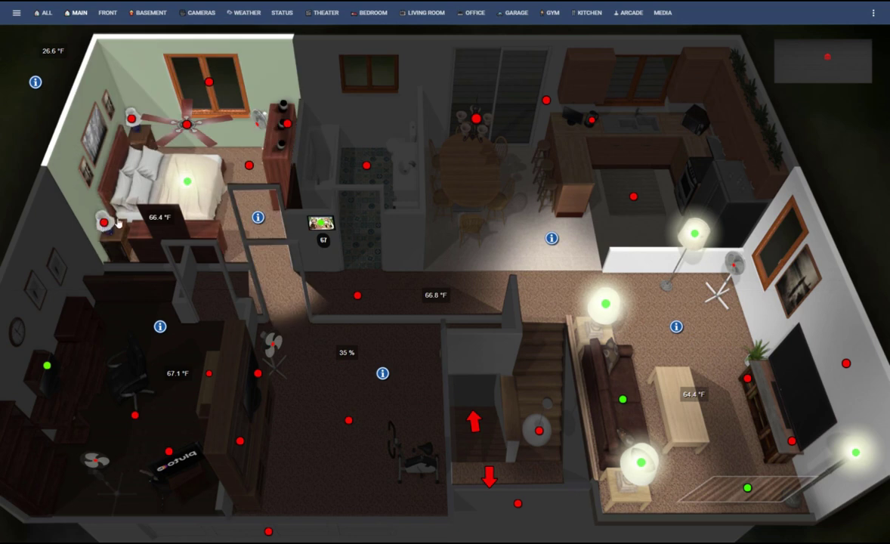
click(209, 81)
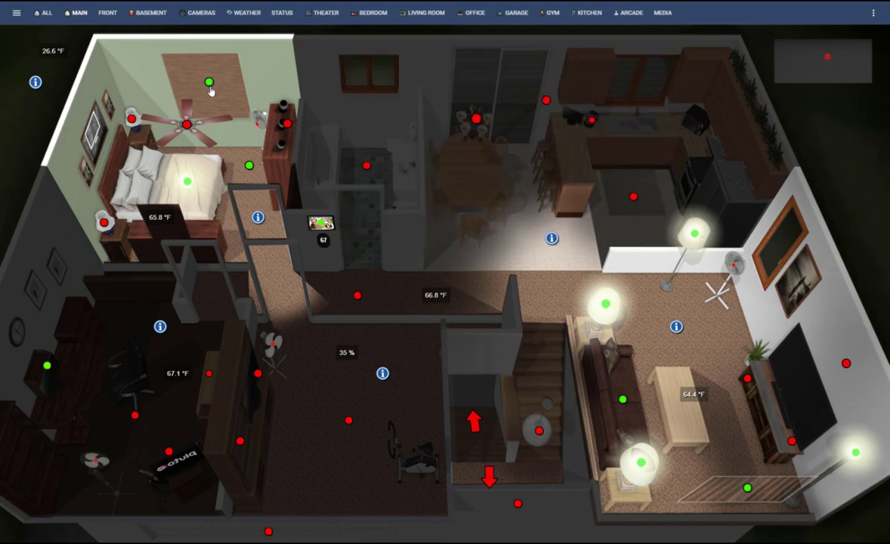
Step: Turn off the bed light and the Old Lamp, then take the stairs arrow down to the basement
click(185, 180)
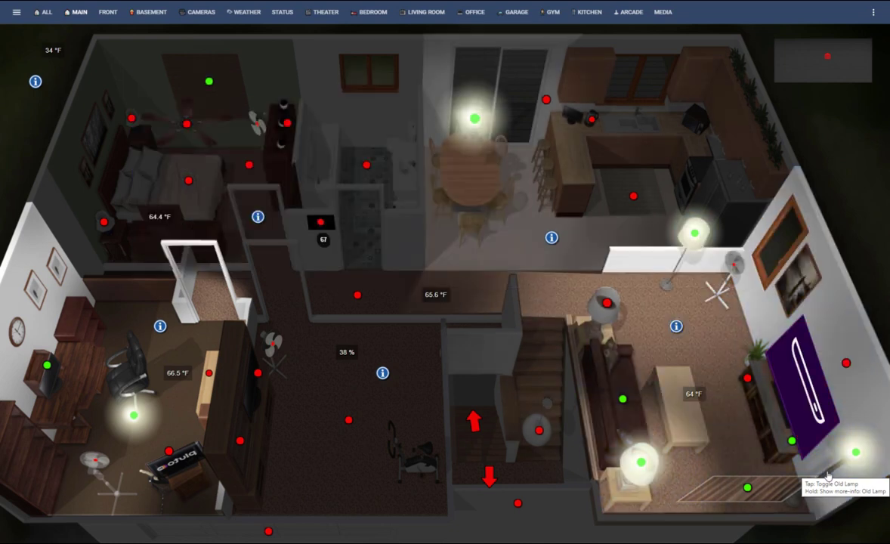
click(827, 474)
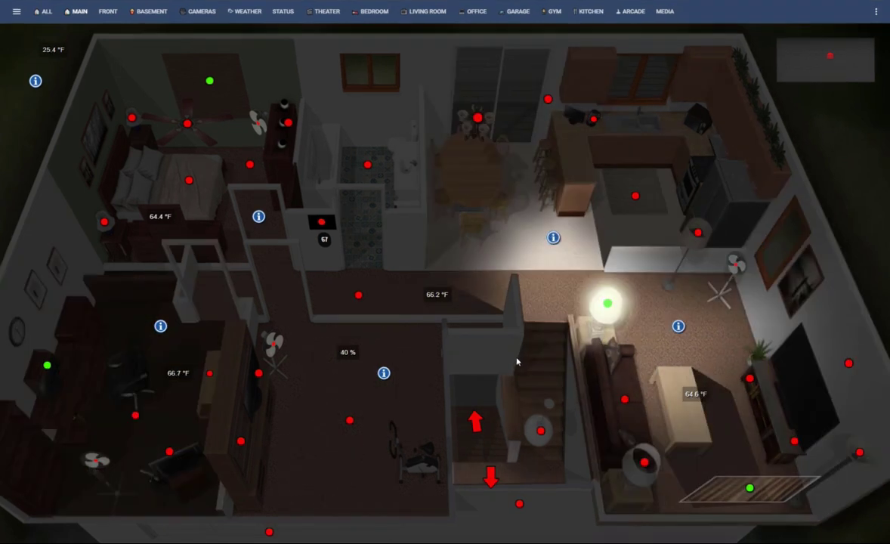
click(477, 421)
Step: Open the arcade view and switch on the left floor lamp
click(261, 299)
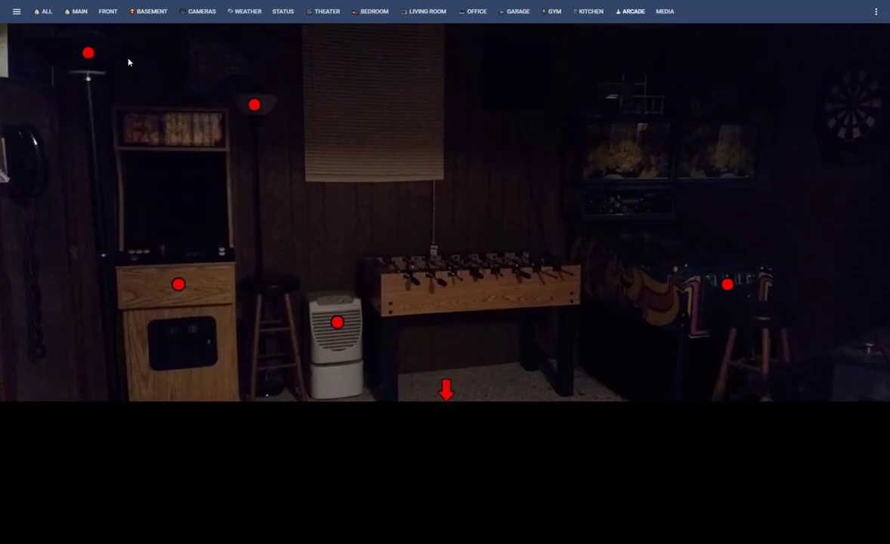
click(88, 55)
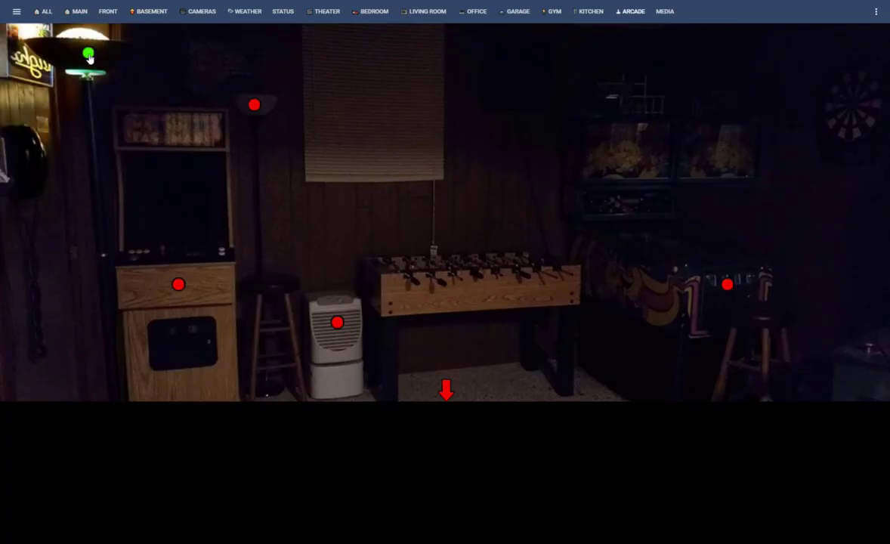
click(254, 106)
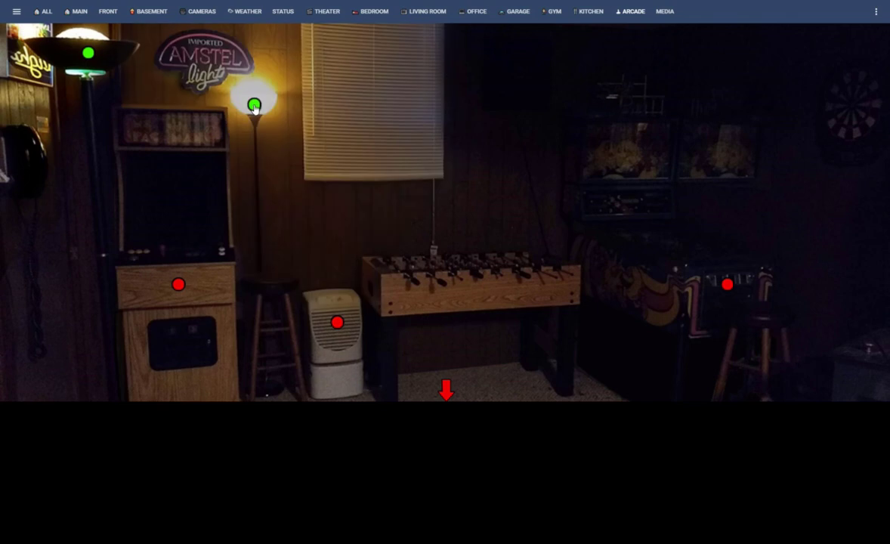
click(253, 105)
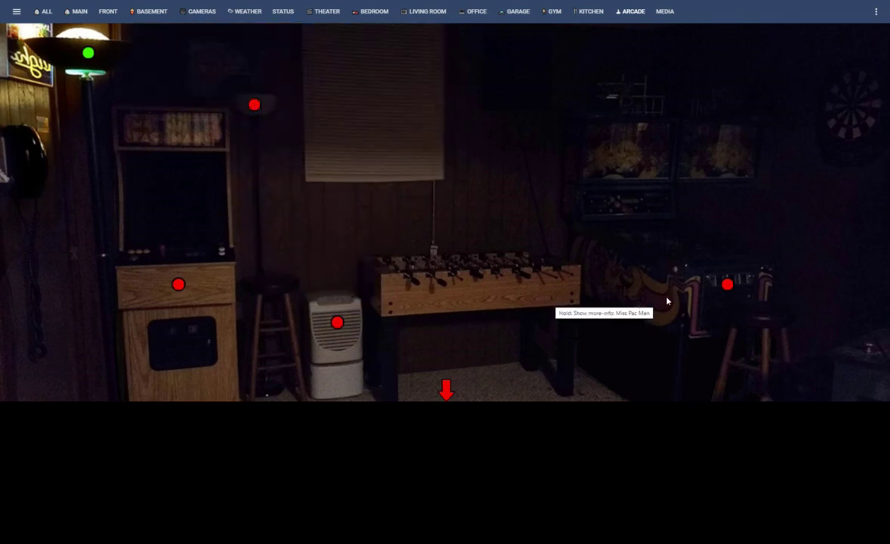
Step: Power on the pinball machine and Miss Pac Man cabinet, relight the second lamp, and return to the basement
click(727, 286)
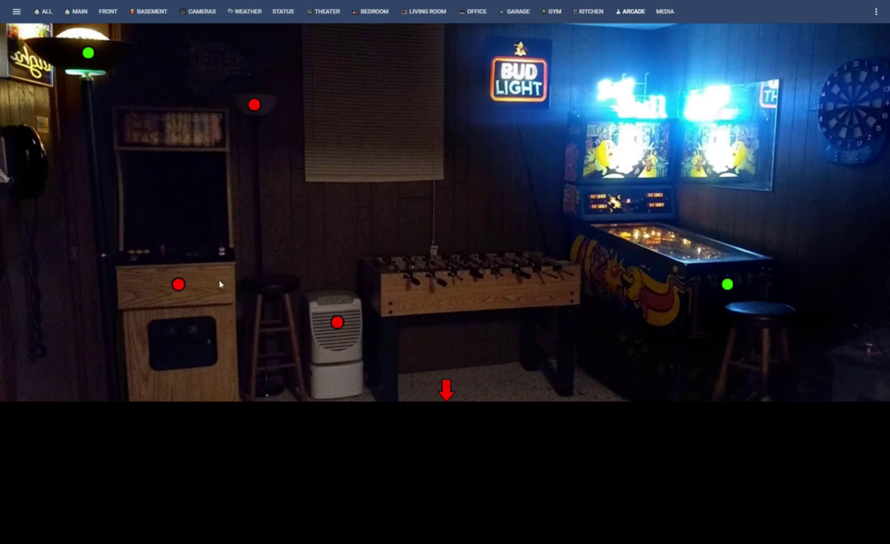
click(178, 284)
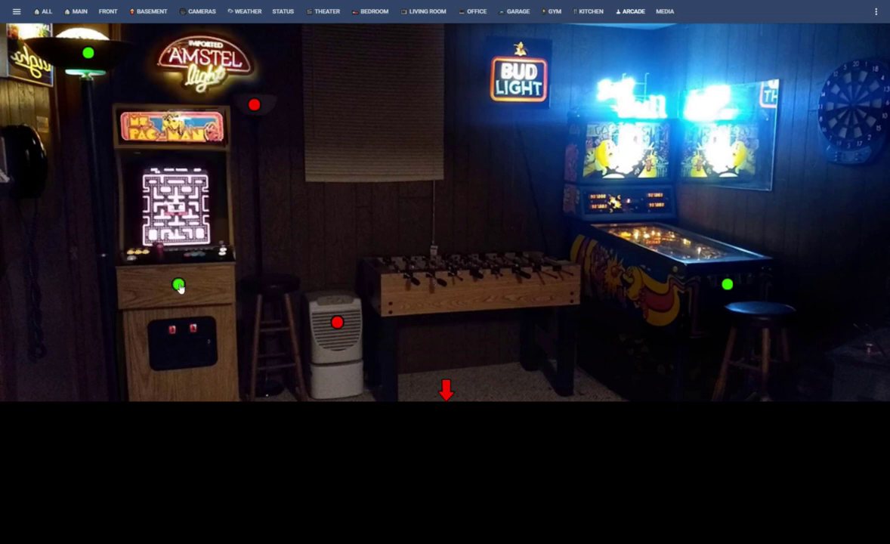
click(255, 107)
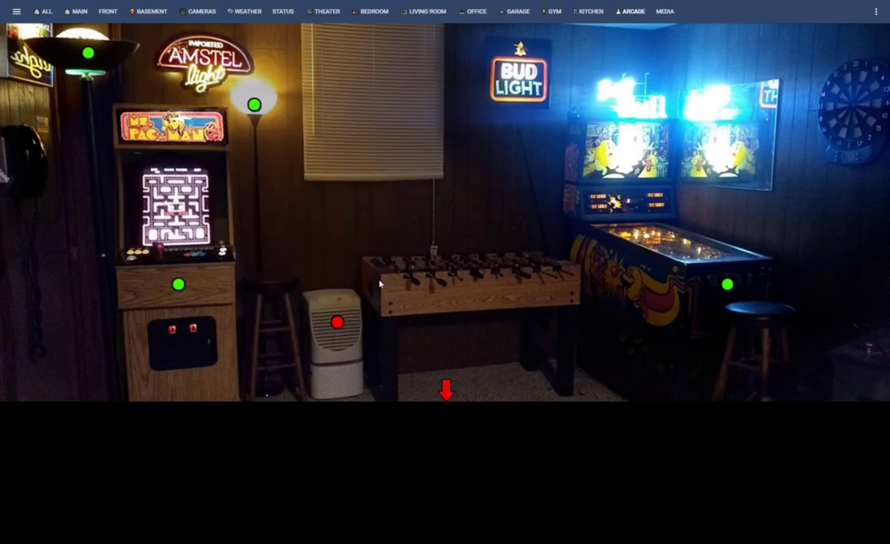
click(446, 387)
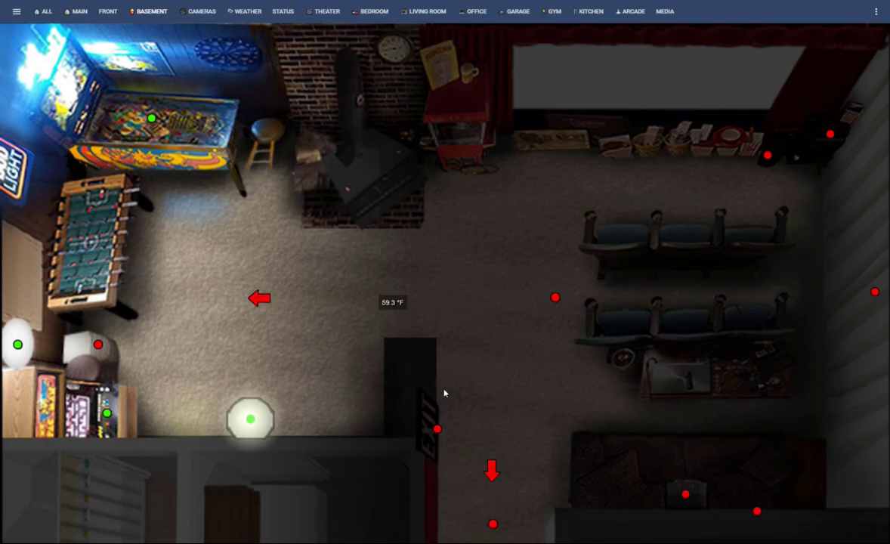
Step: Switch off the basement's bottom-centre lamp and the Basement Lamp
click(250, 420)
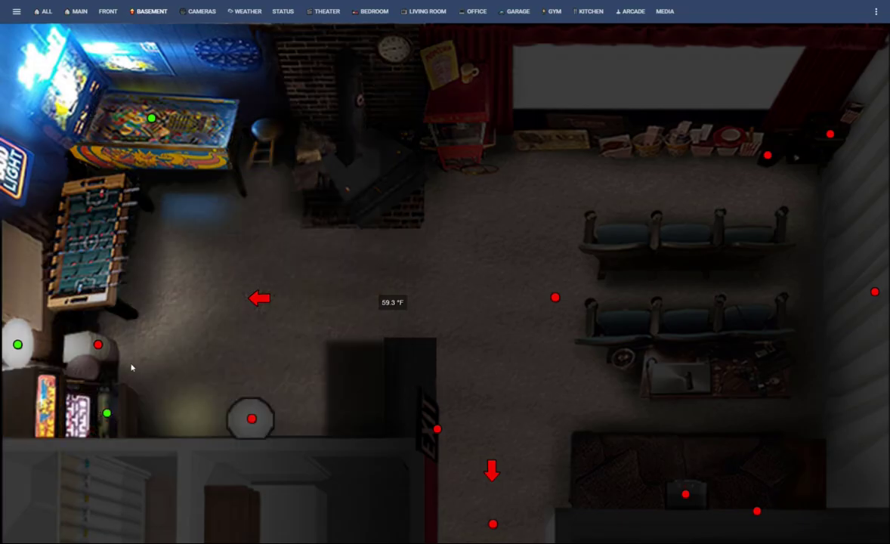
click(14, 347)
click(260, 298)
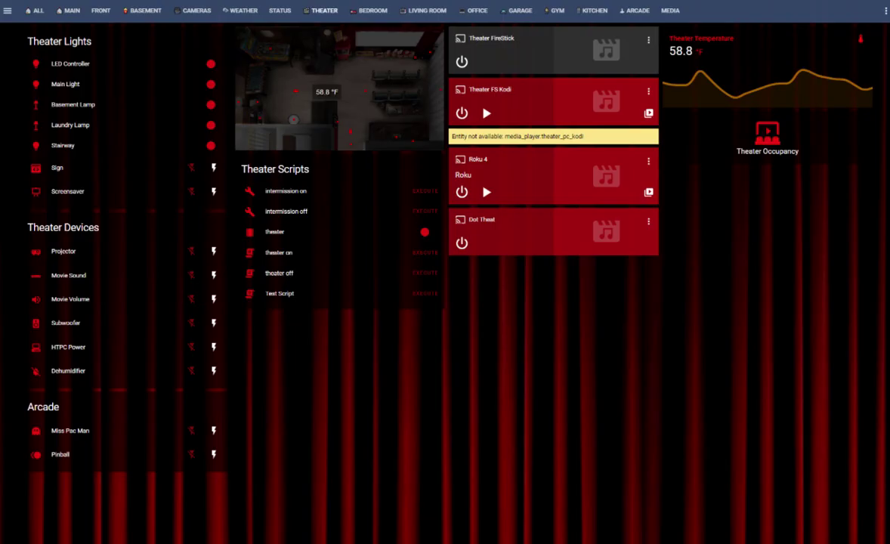
key(alt+Left)
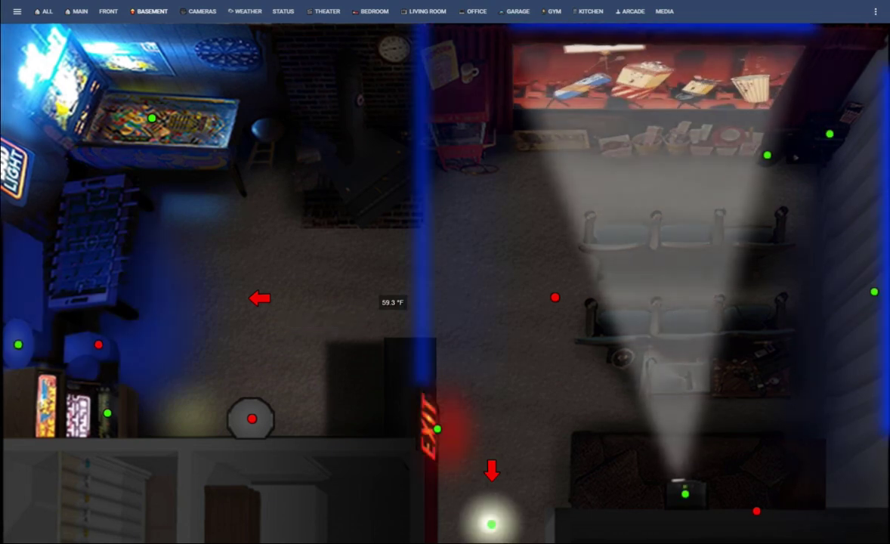
Step: Switch off the pinball machine and arcade cabinet, then turn on the front entry light
click(152, 119)
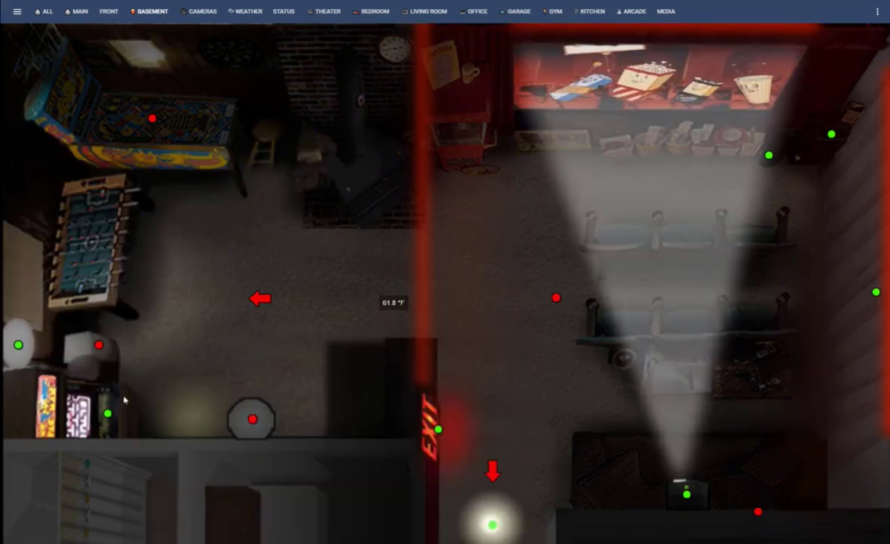
click(108, 415)
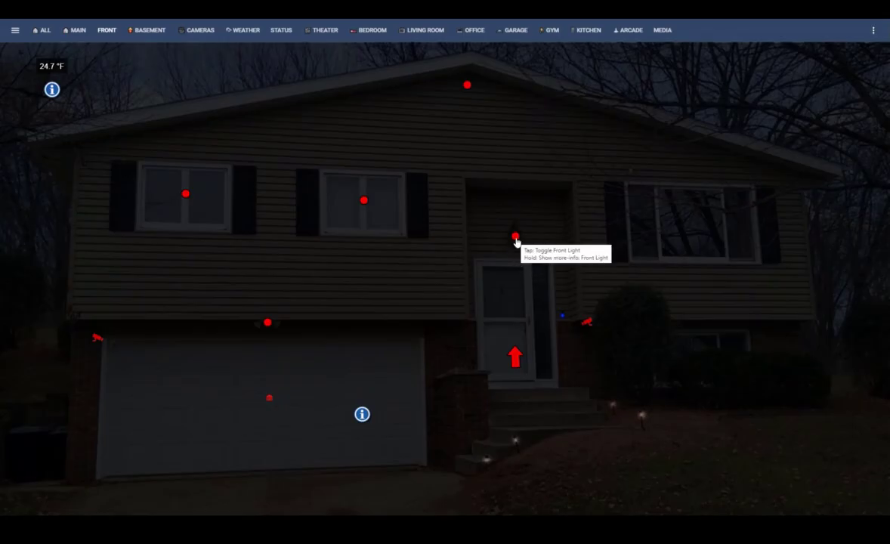
click(515, 238)
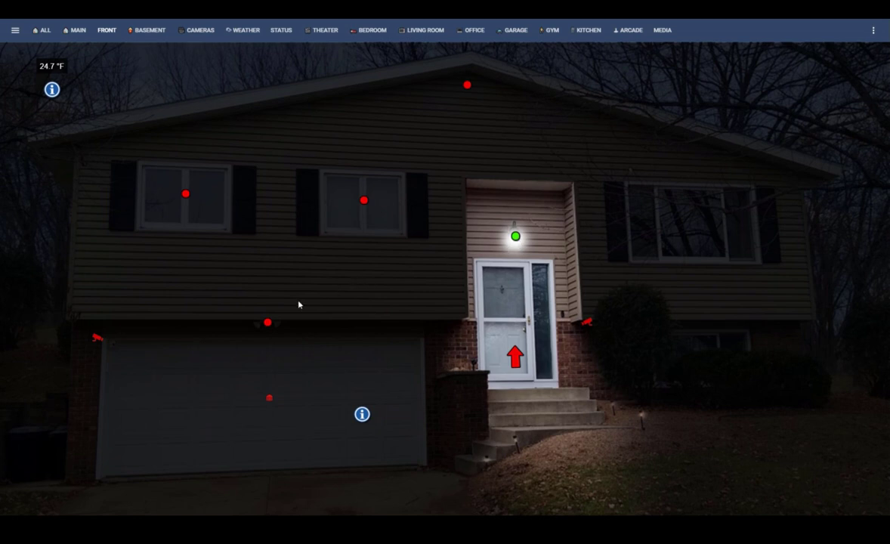
Step: Toggle the garage floodlights and left window light on then off, and turn on the middle window light
click(268, 325)
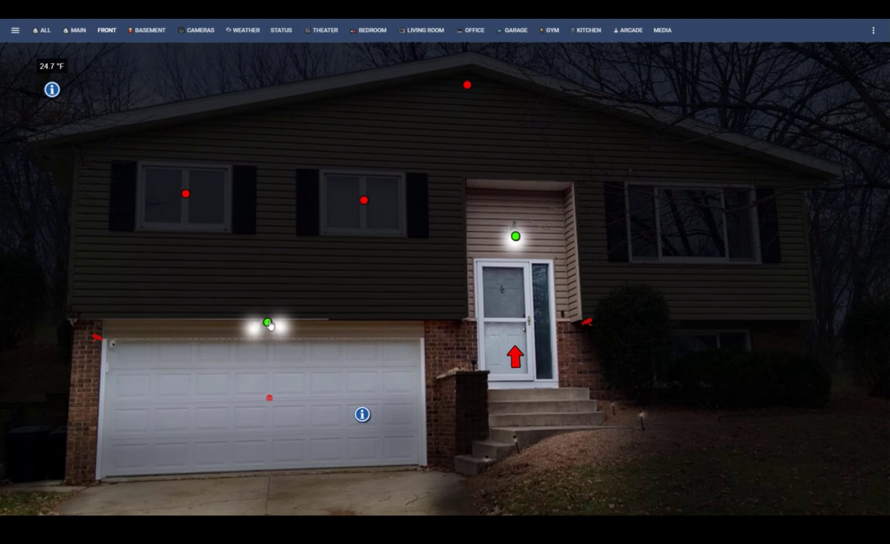
click(187, 195)
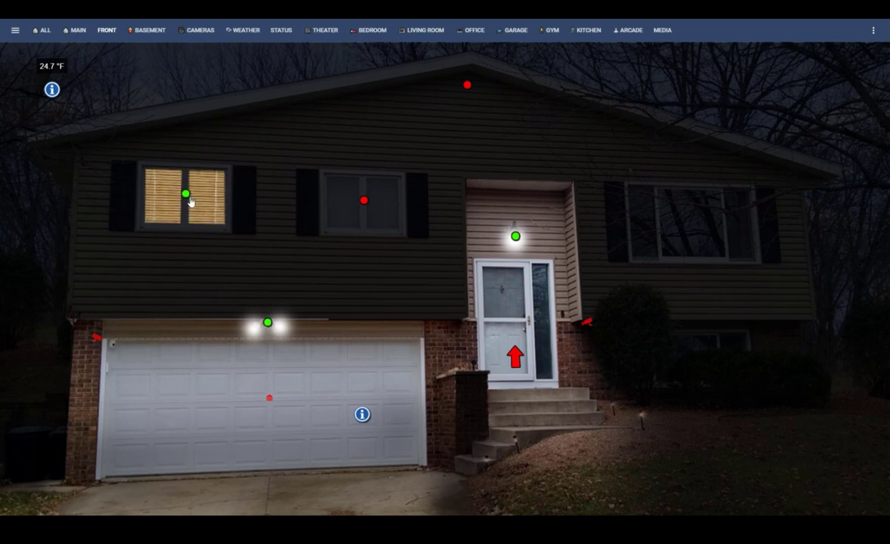
click(364, 202)
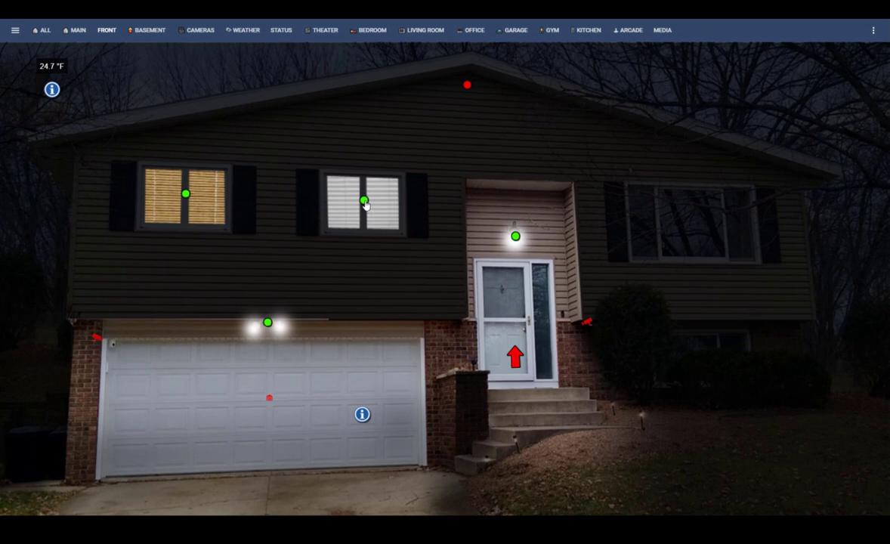
click(186, 195)
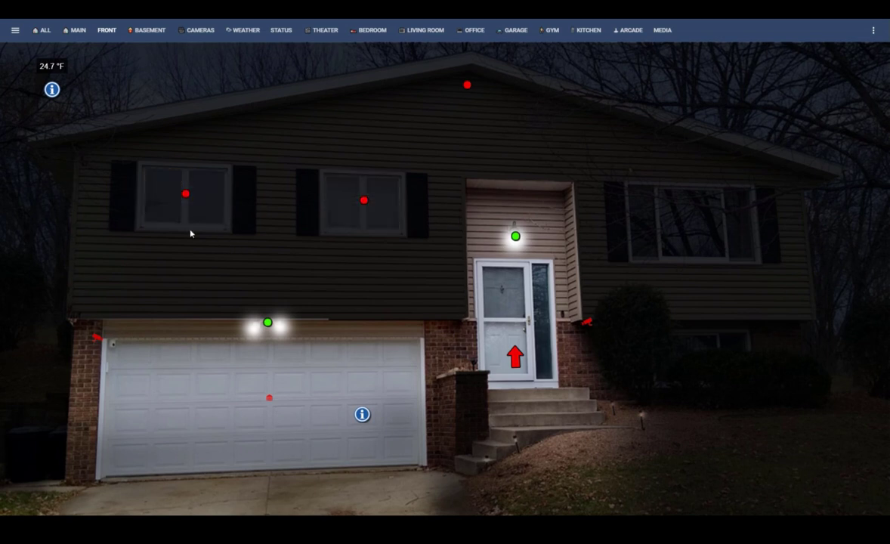
click(248, 302)
Step: Turn on LED Controller 4's roof strip and pick blue on its colour wheel instead of red
click(467, 85)
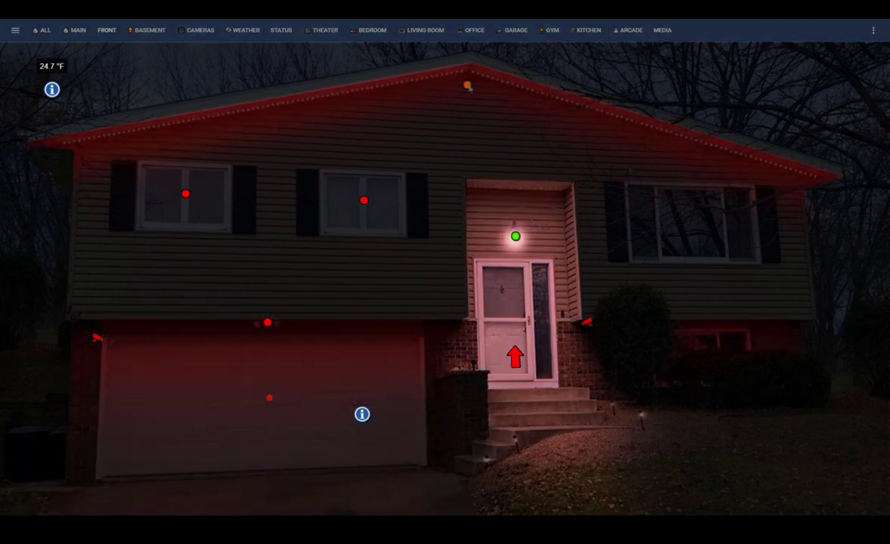
click(467, 85)
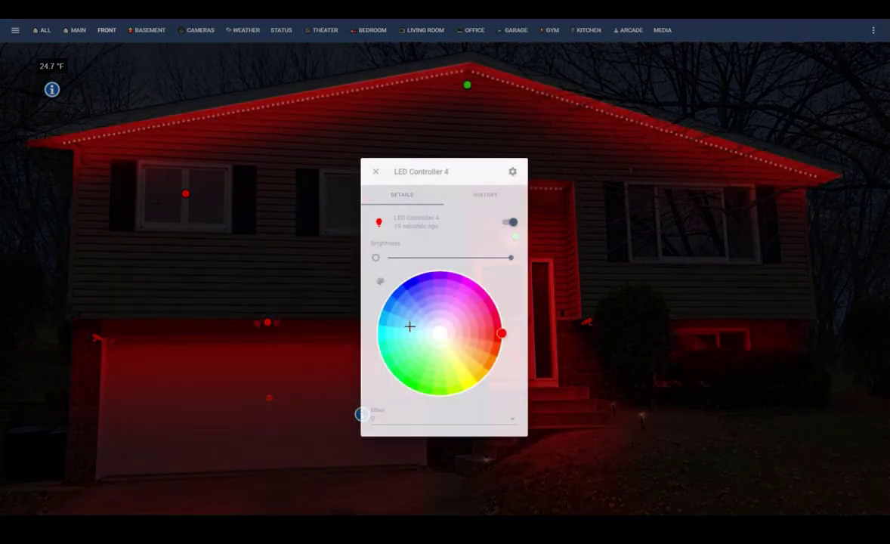
click(411, 286)
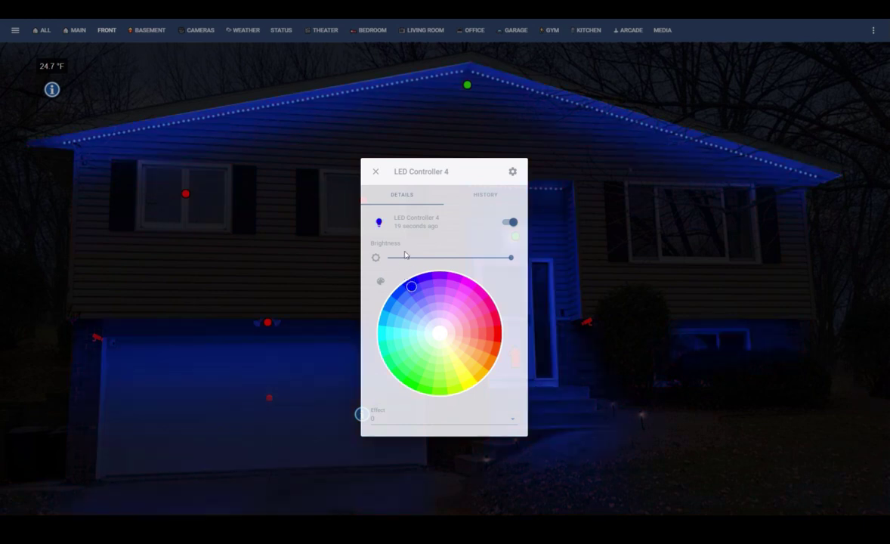
click(398, 371)
click(406, 283)
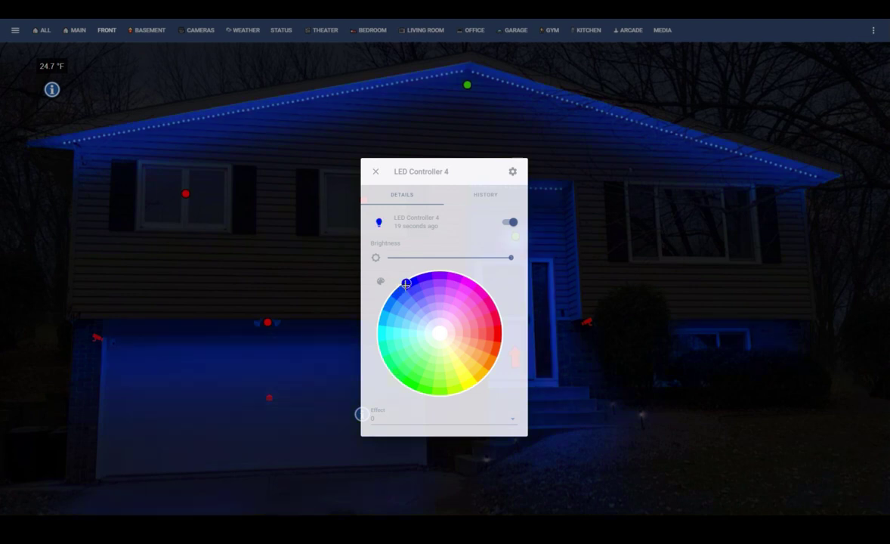